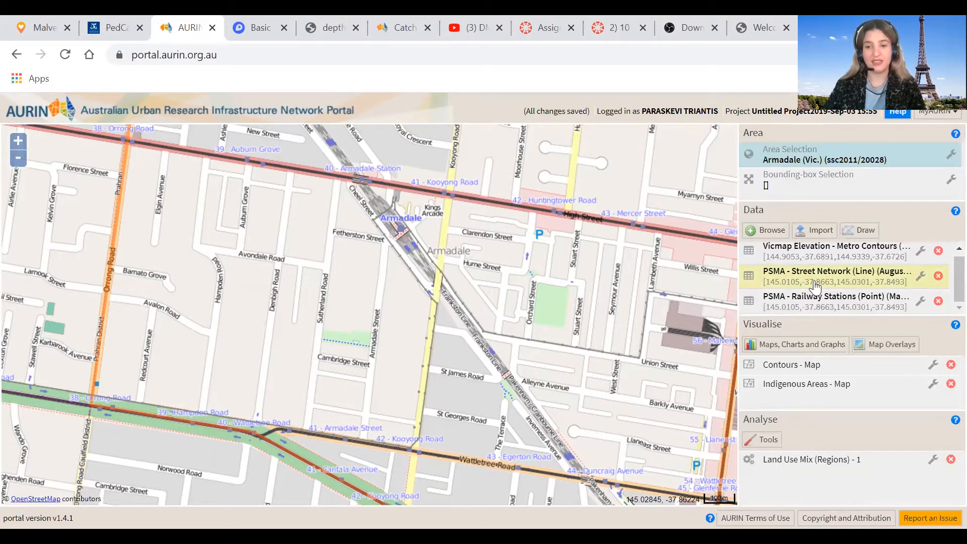
Dismiss the connectivity error and reload portal.aurin.org.au
mouse_move(815, 287)
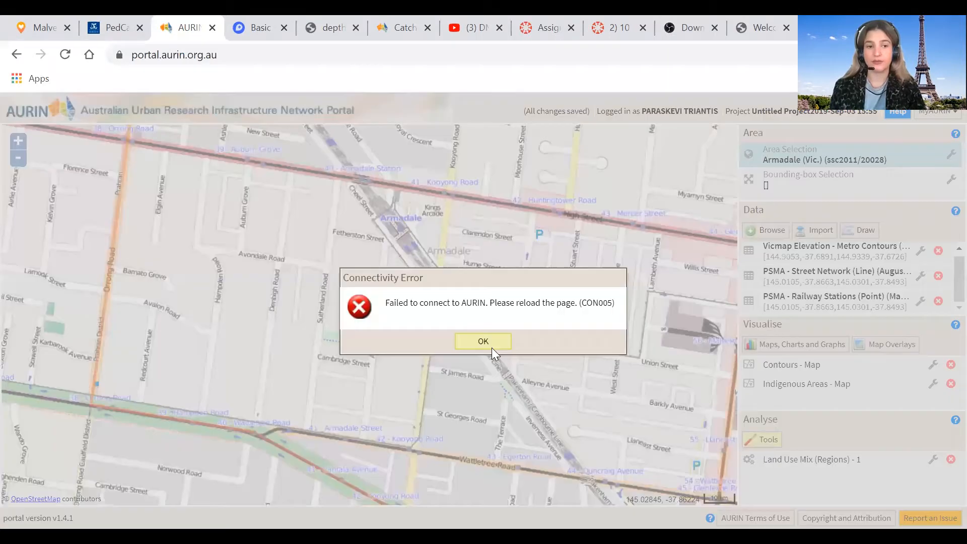
click(492, 347)
click(471, 52)
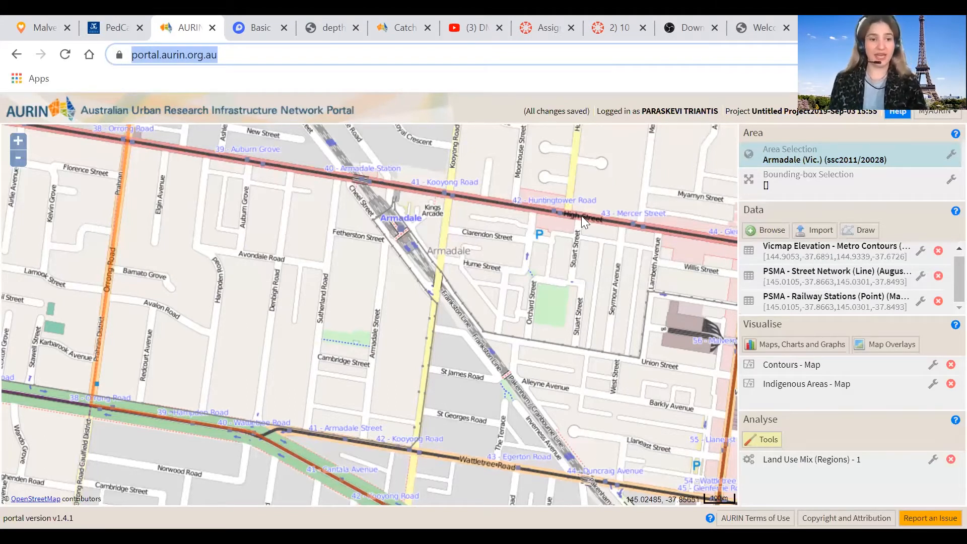
key(Return)
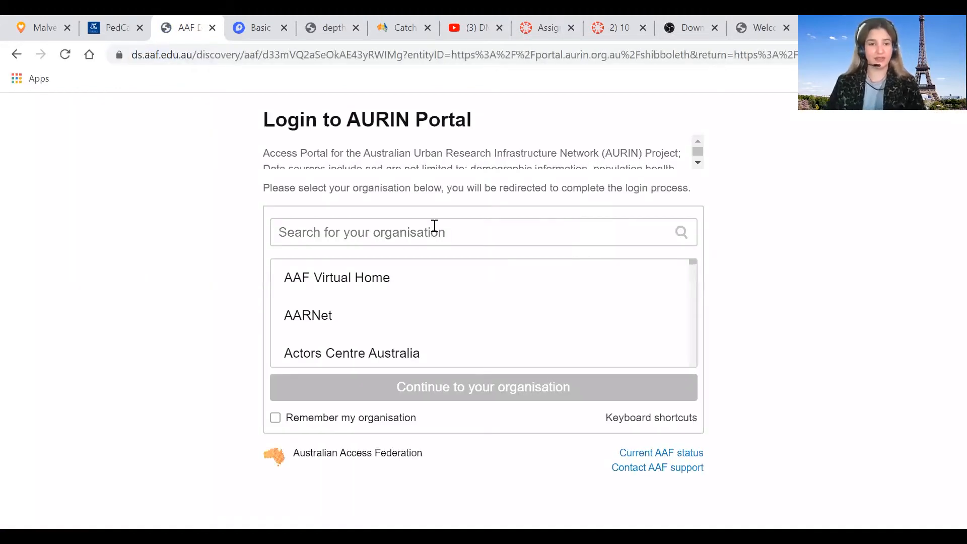
Find Swinburne University of Technology as the login organisation and continue to its sign-in page
click(435, 225)
text(s)
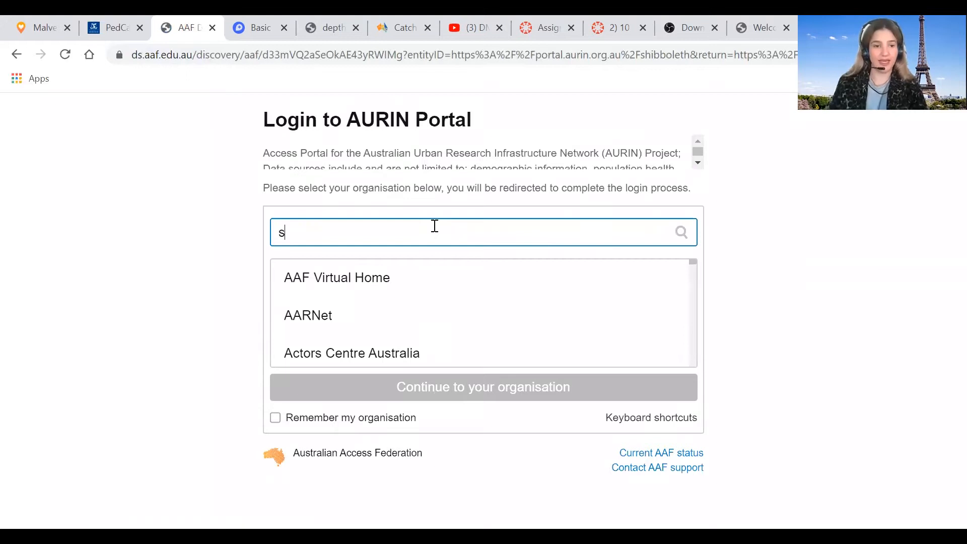
text(winburne)
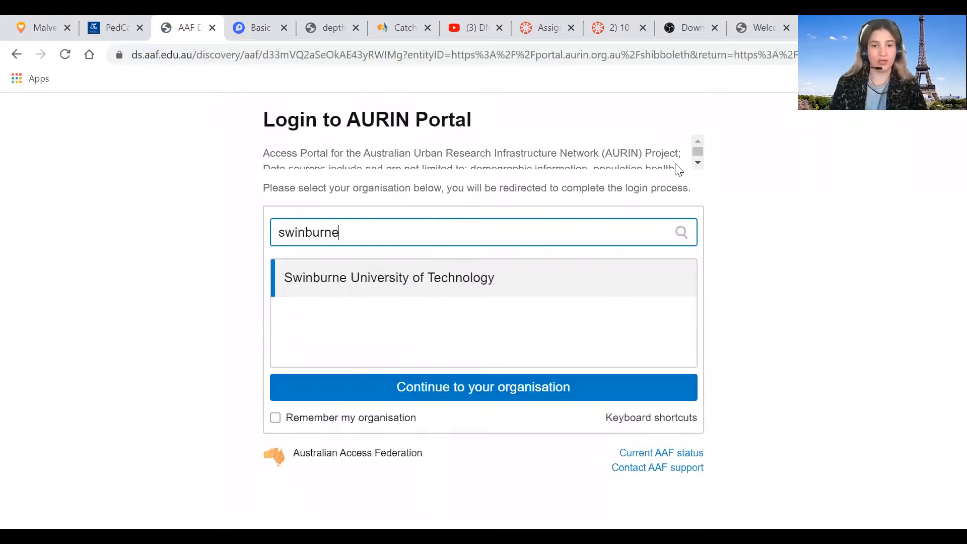
click(549, 393)
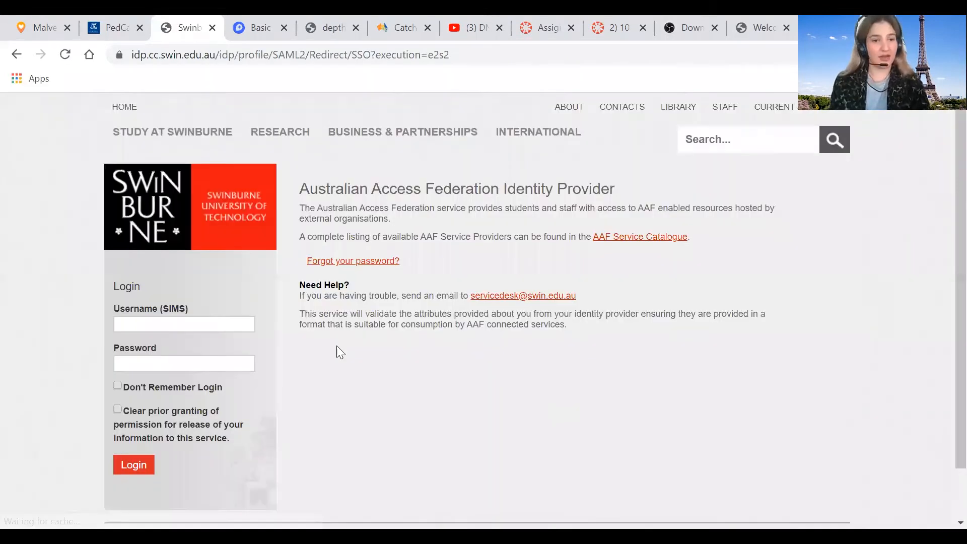
Log in with the saved SIMS username and the account password
click(233, 323)
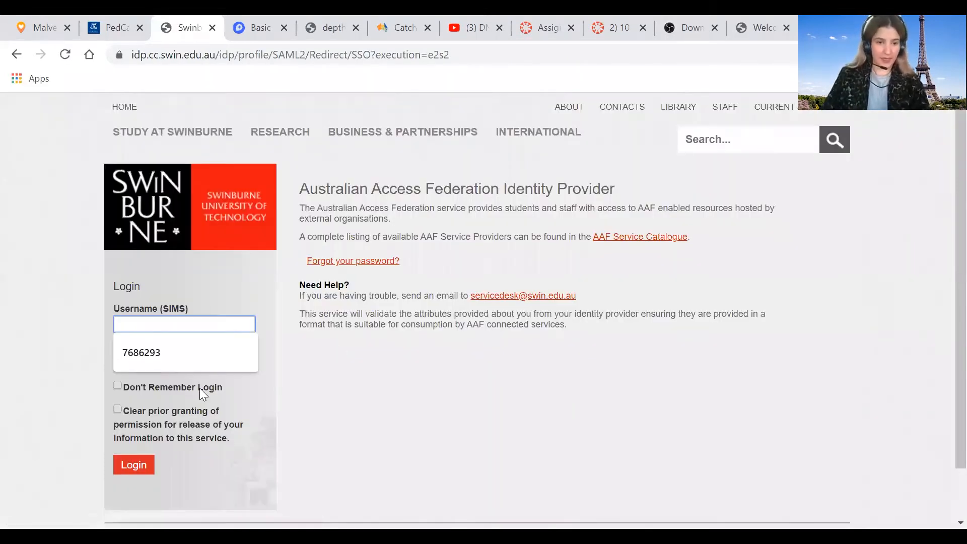
click(224, 352)
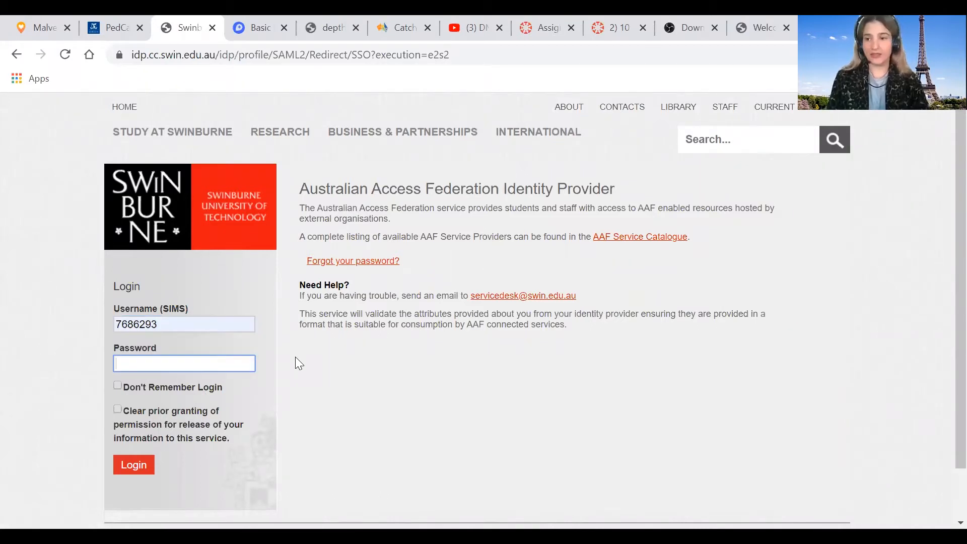
text(***)
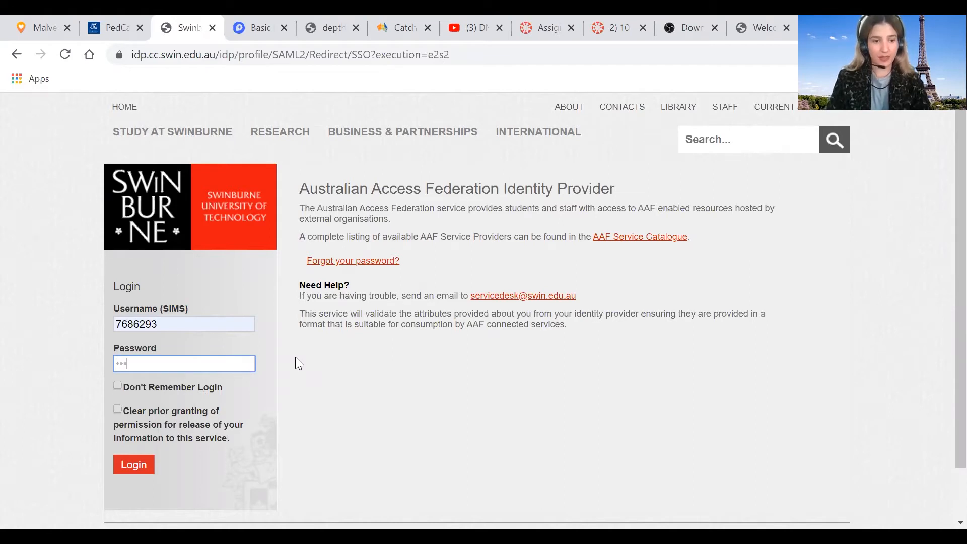
key(BackSpace)
key(BackSpace)
key(BackSpace)
text(**************)
key(Return)
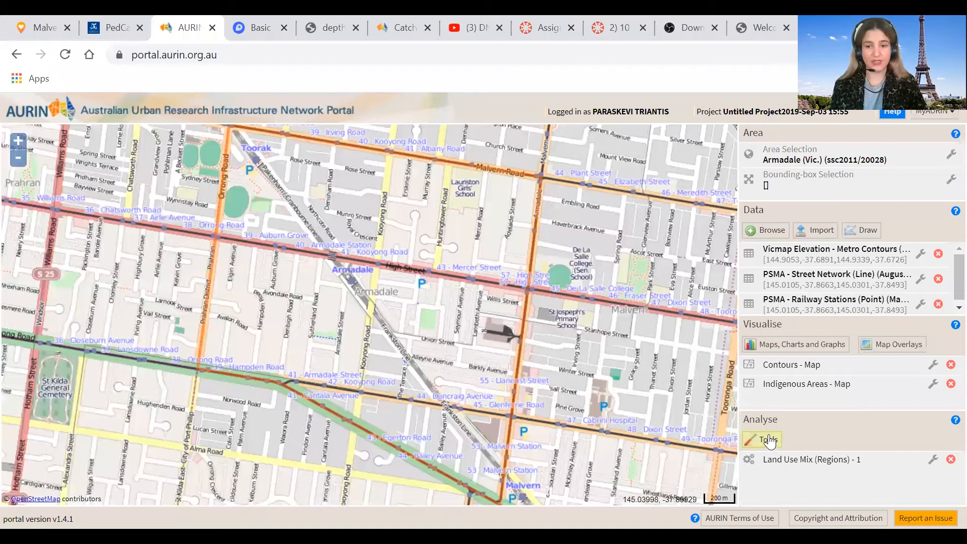
Open the Catchment Generator from the Walkability analysis tools
click(769, 441)
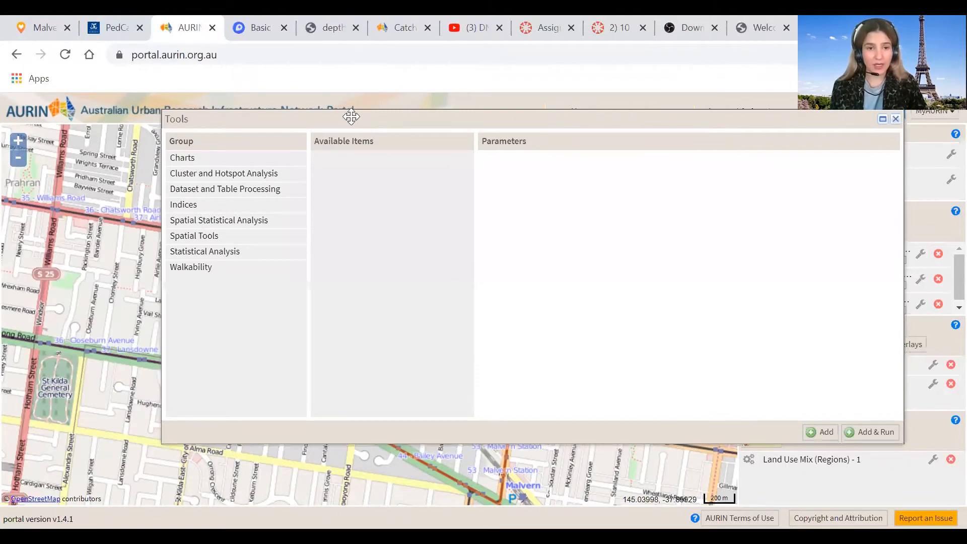
drag(342, 124, 367, 113)
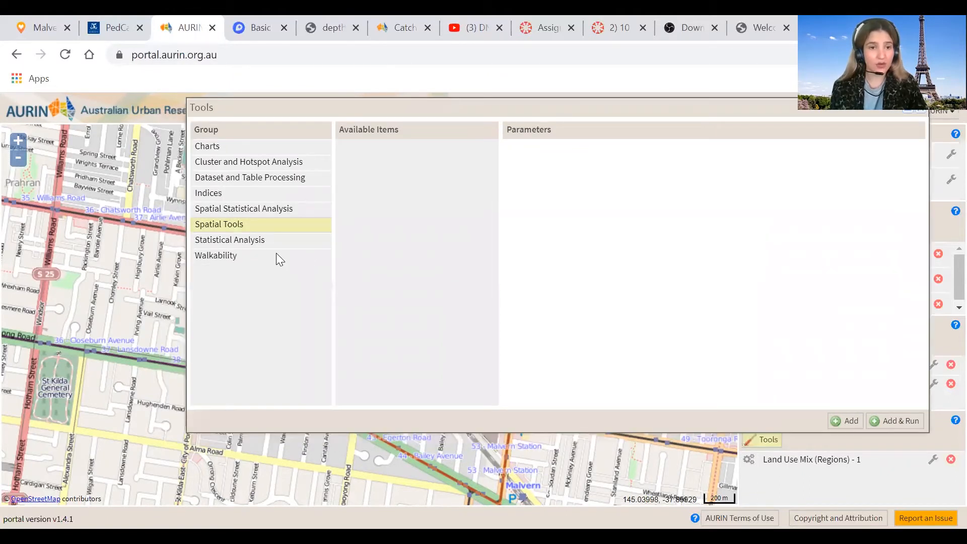
click(251, 256)
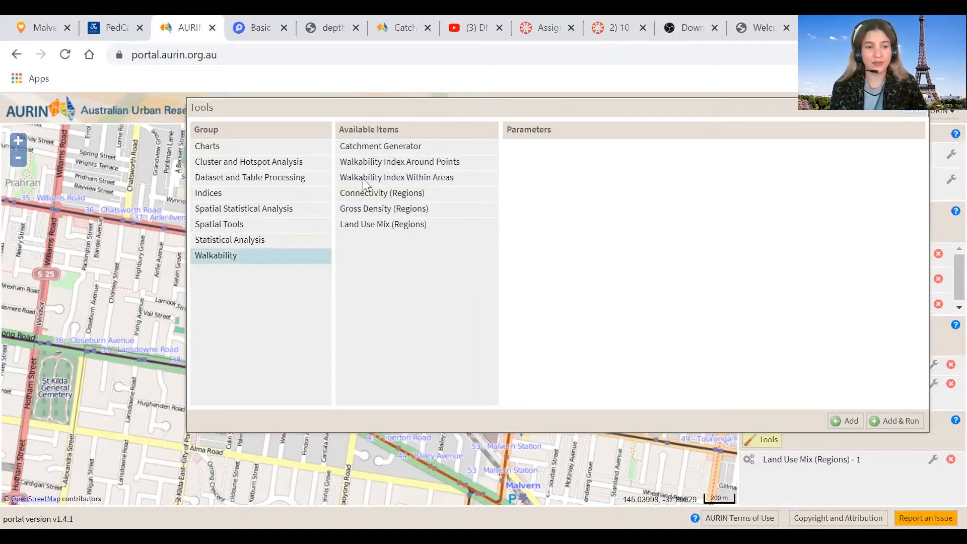
click(413, 146)
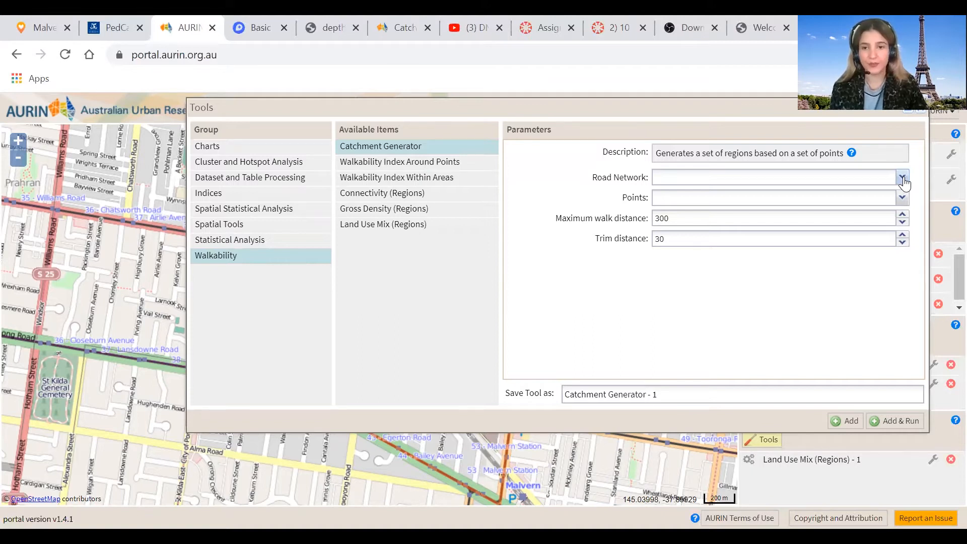
Set the road network to PSMA - Street Network (Line) (August 2019) and the points to PSMA - Railway Stations (Point) (May 2019)
click(903, 179)
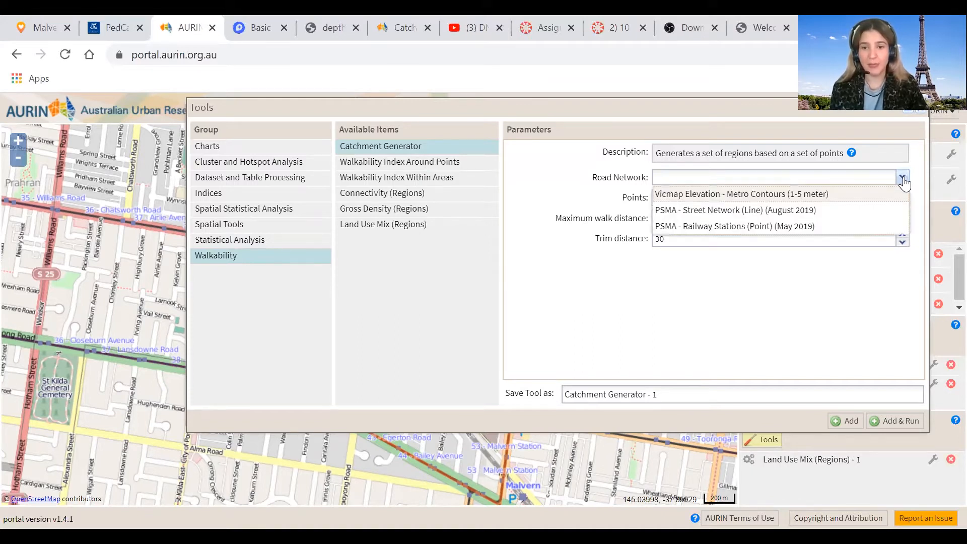
click(731, 214)
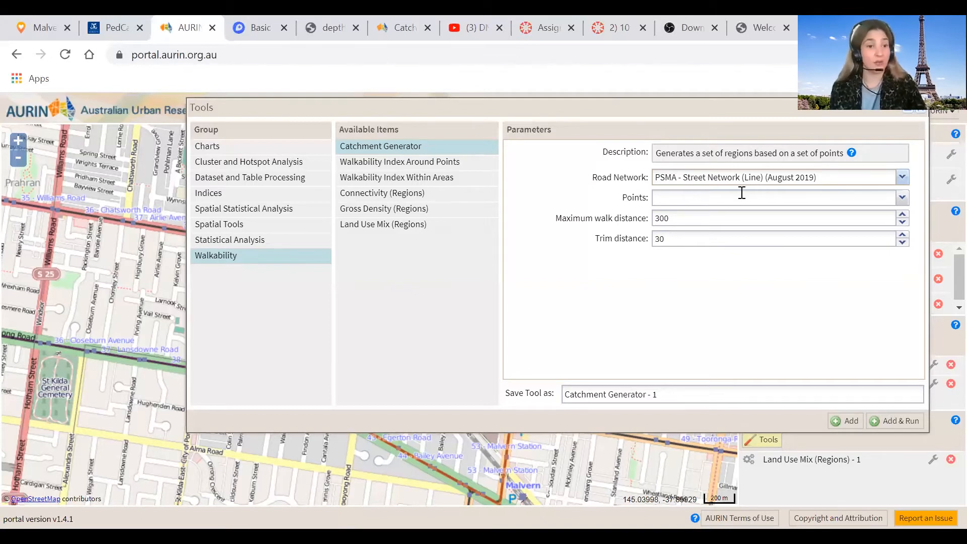
click(900, 197)
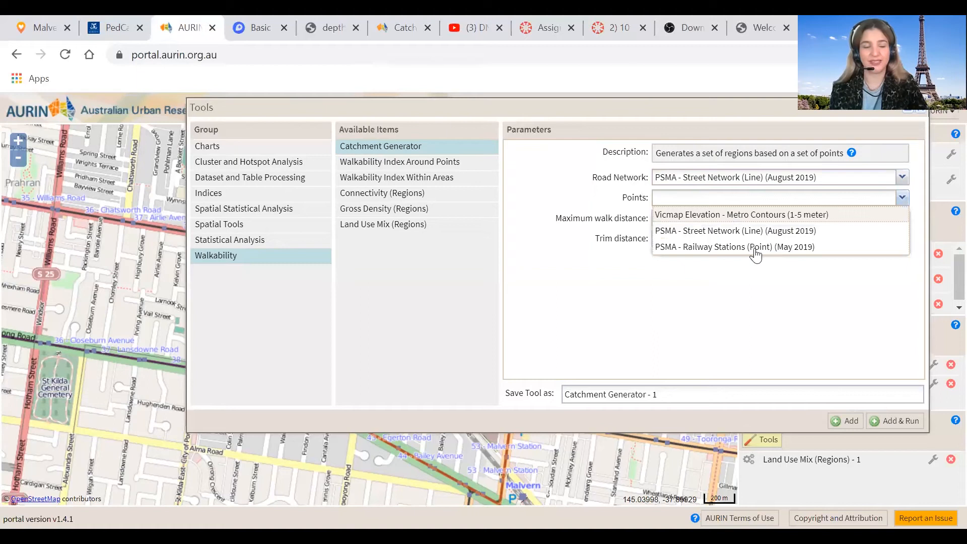
click(714, 247)
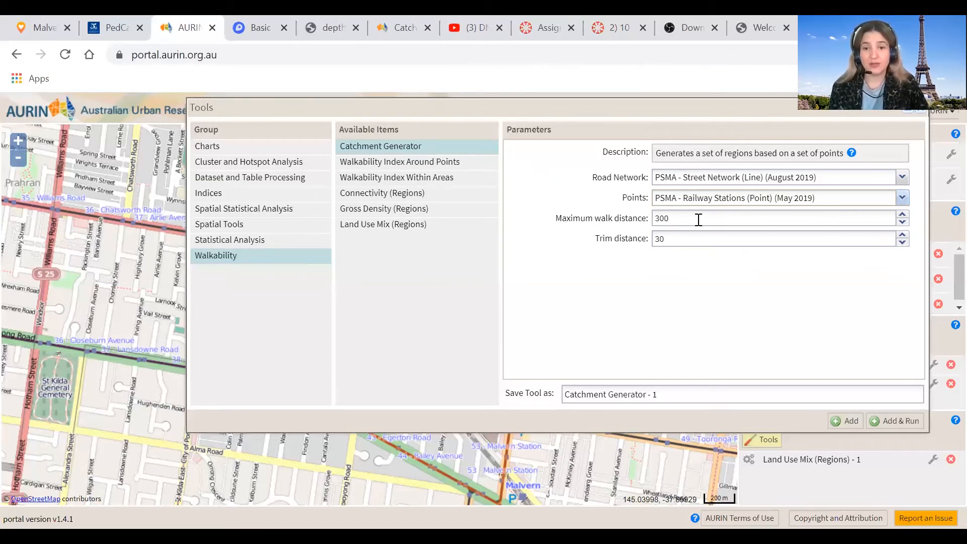
Set the catchment's maximum walk distance to 500 and its trim distance to 10
drag(655, 222, 793, 242)
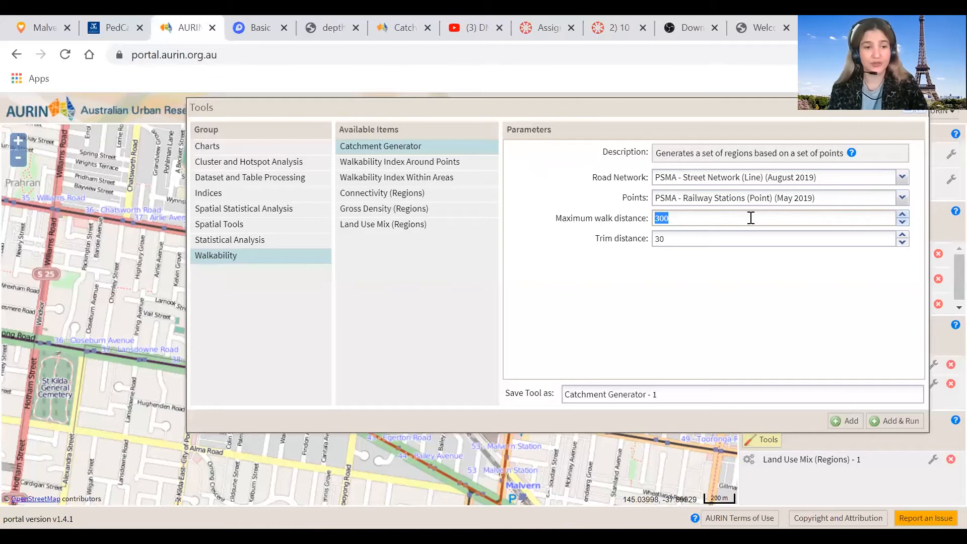
text(500)
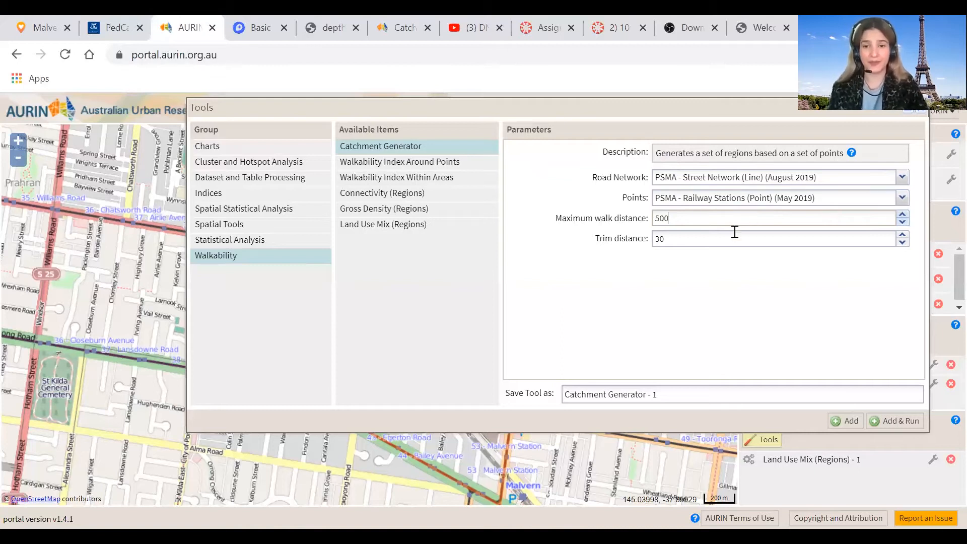
click(695, 239)
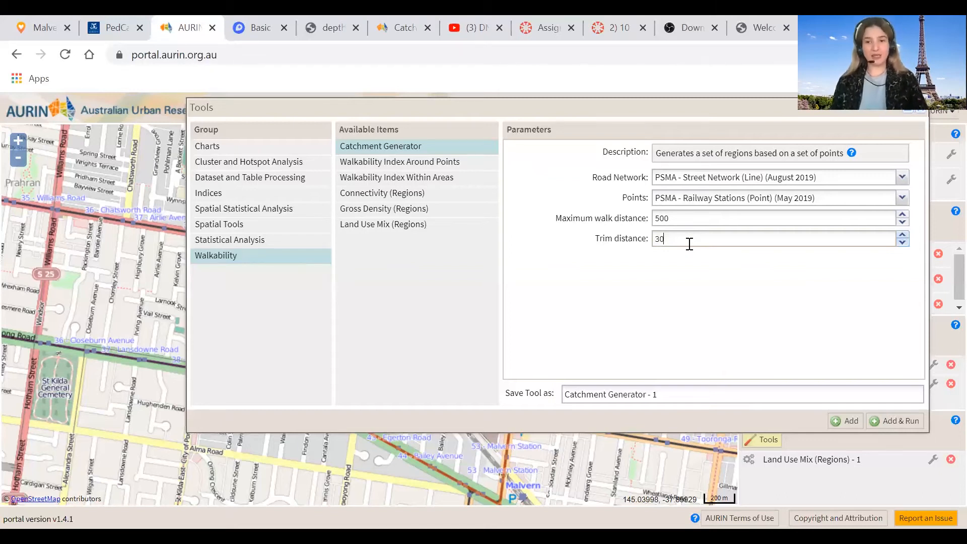
drag(686, 238, 639, 247)
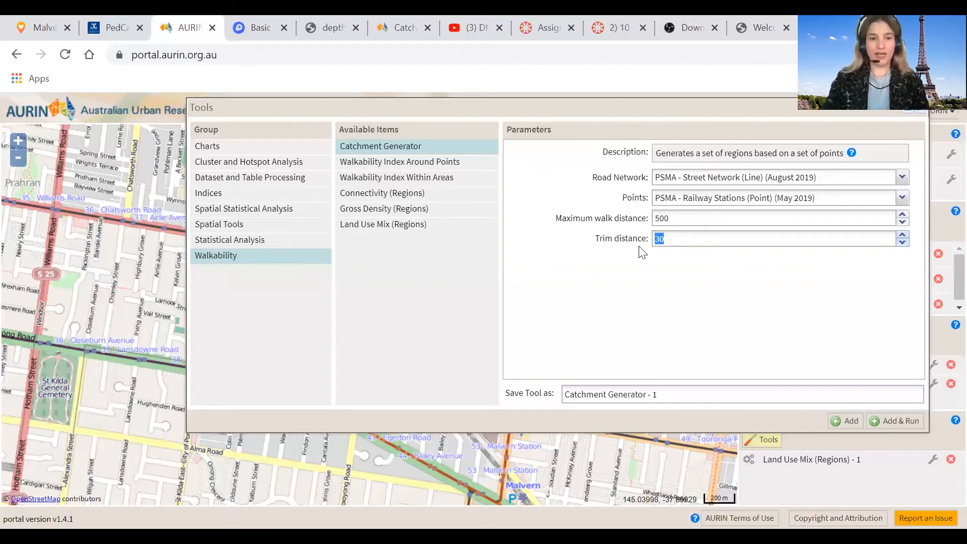
text(20)
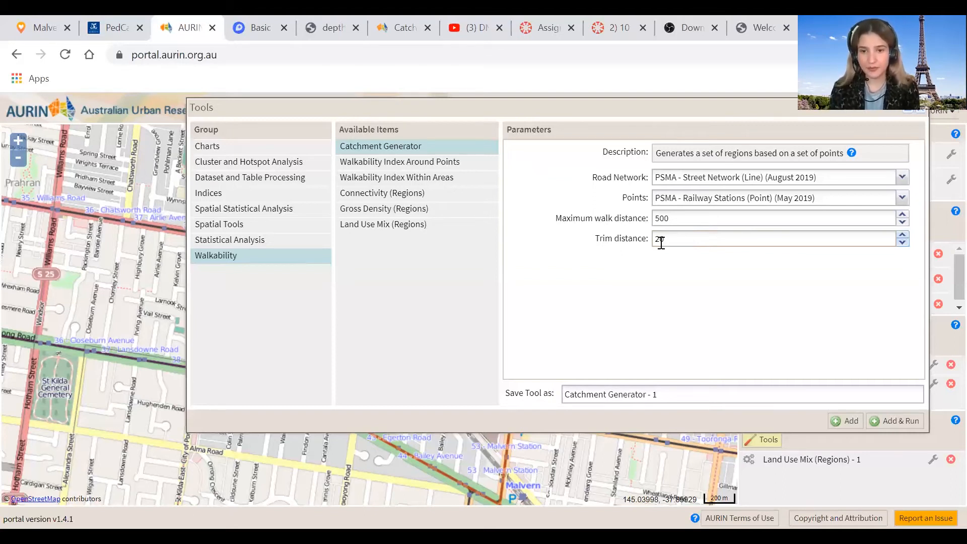
text(10)
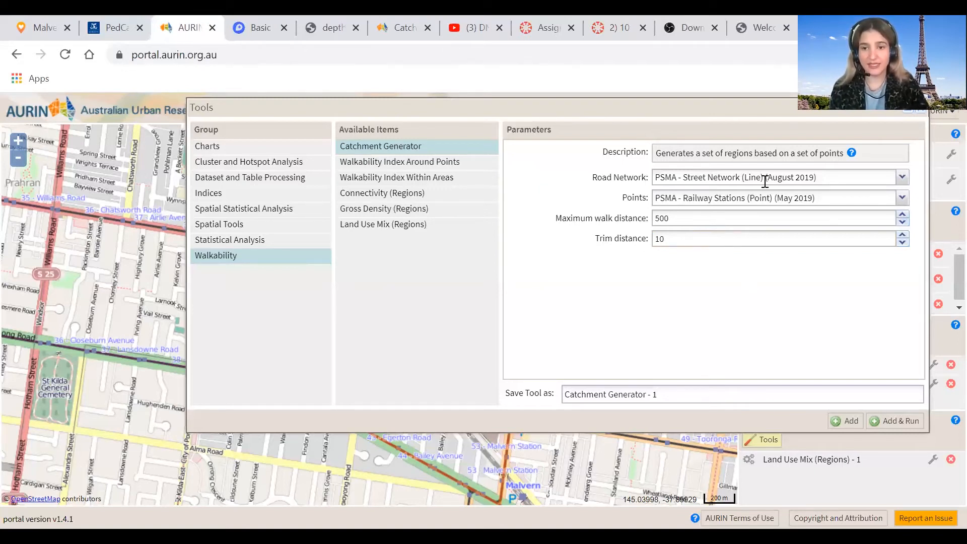
Add and run the Catchment Generator, then display its walkability001-points-to-regions output
click(885, 421)
click(724, 405)
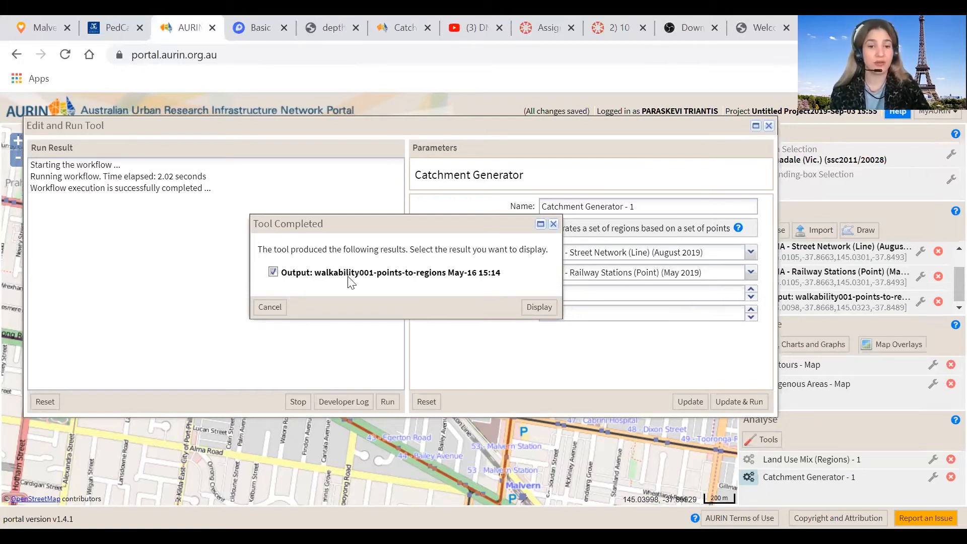
click(535, 308)
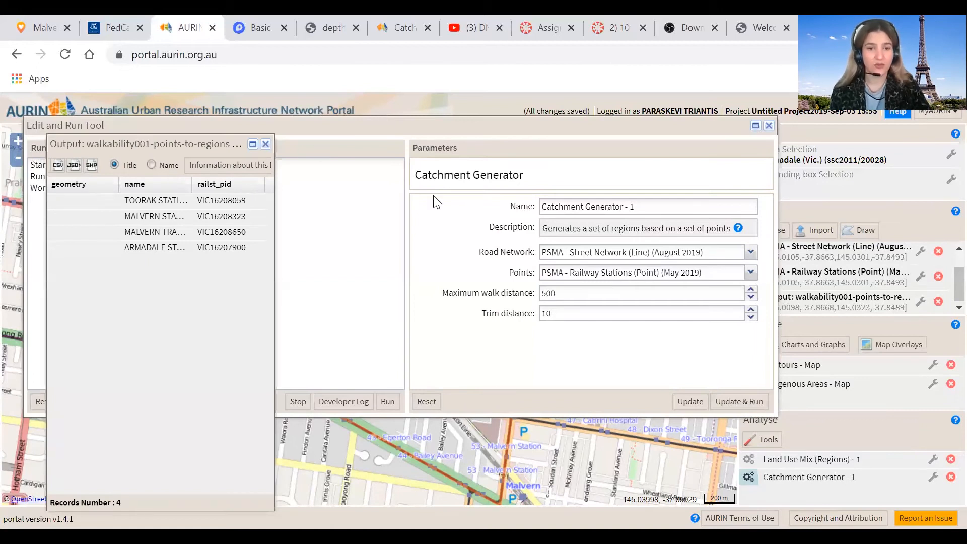
Review the station records in the output table and download the dataset as JSON
click(379, 223)
click(401, 210)
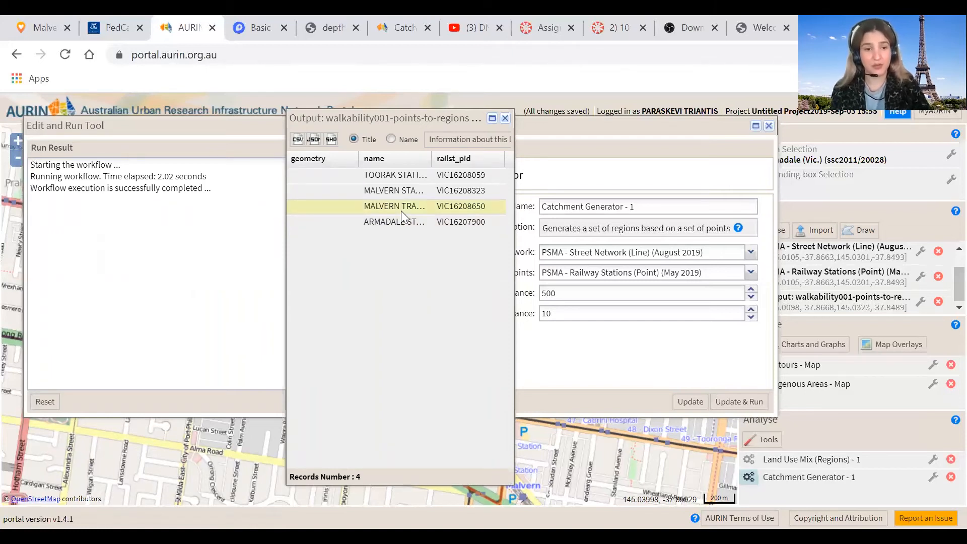
click(386, 224)
click(389, 174)
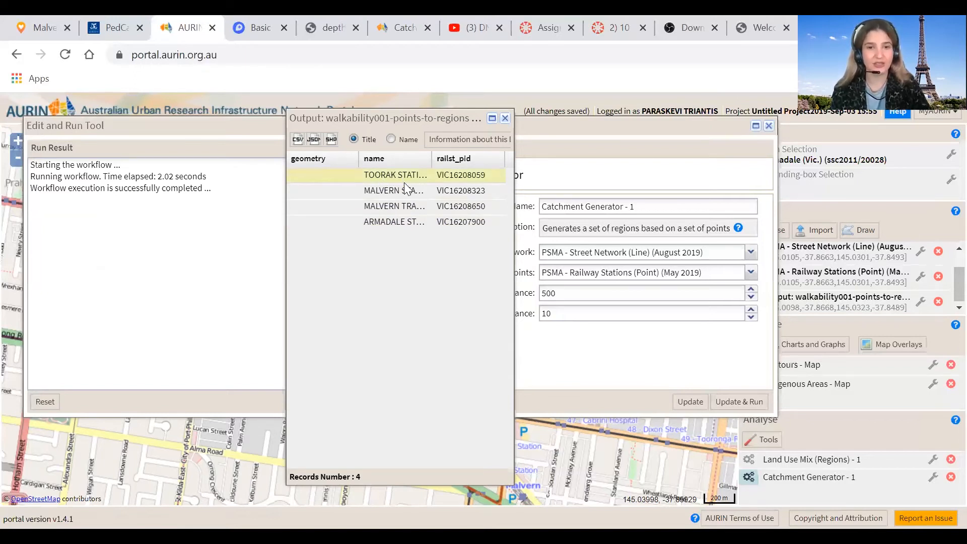
click(401, 210)
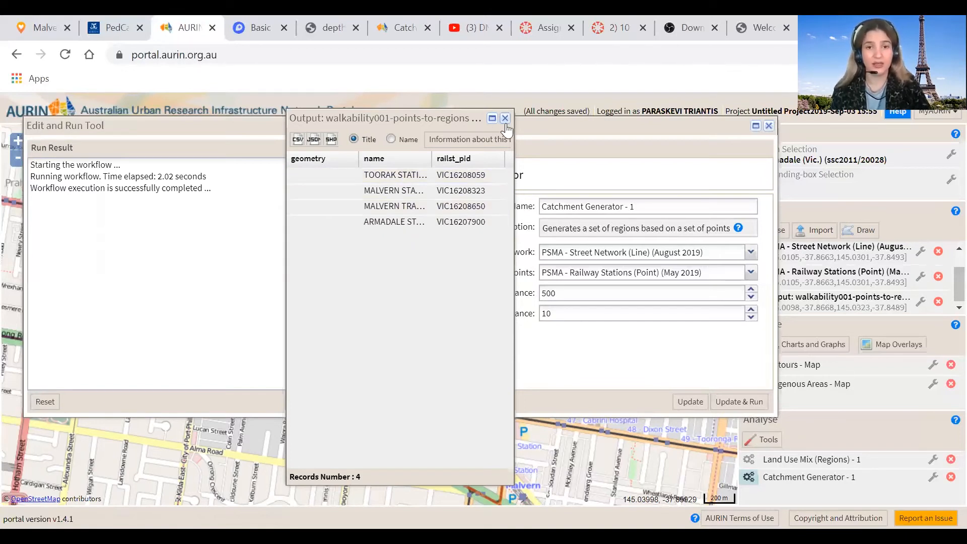
drag(326, 123, 384, 109)
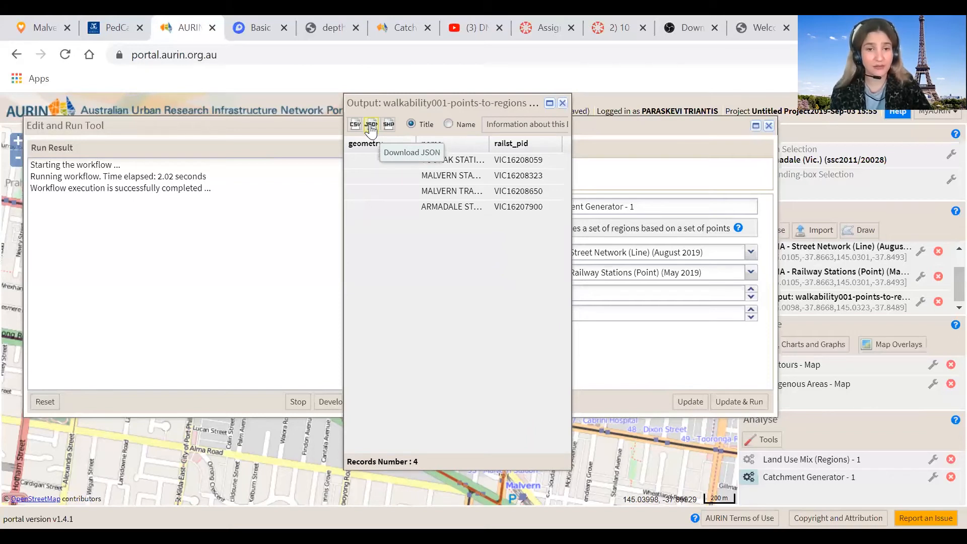
click(370, 129)
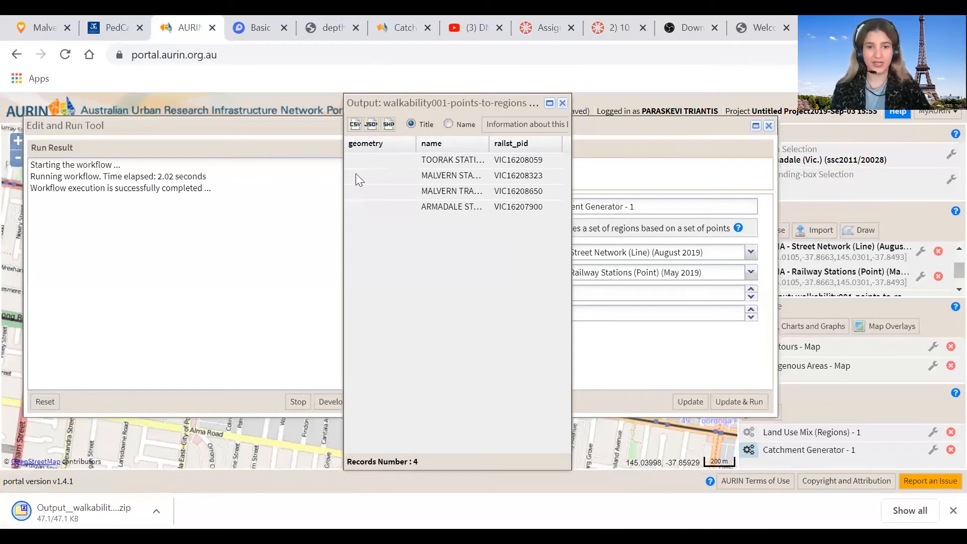
Close the output table and the tool run window, and locate the generated output in the project's data list
click(395, 172)
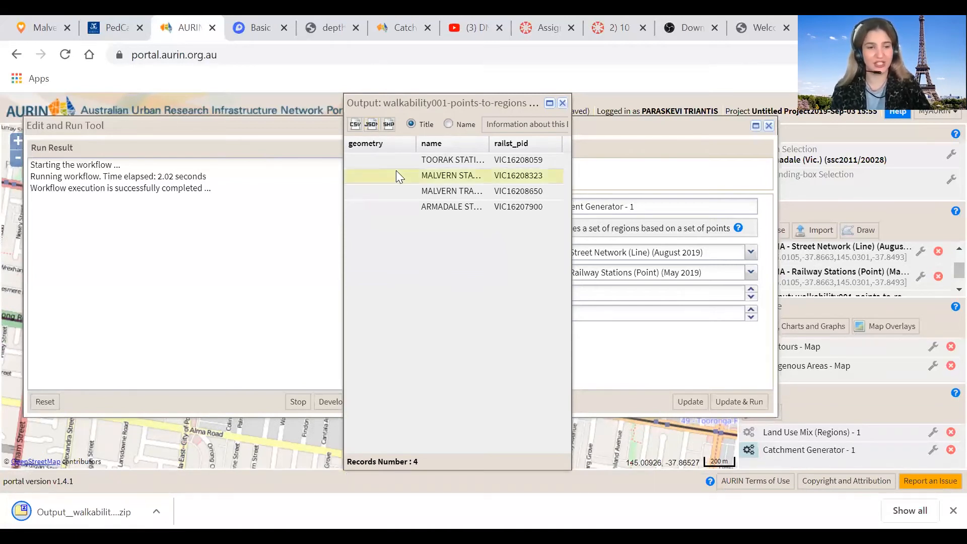
click(563, 103)
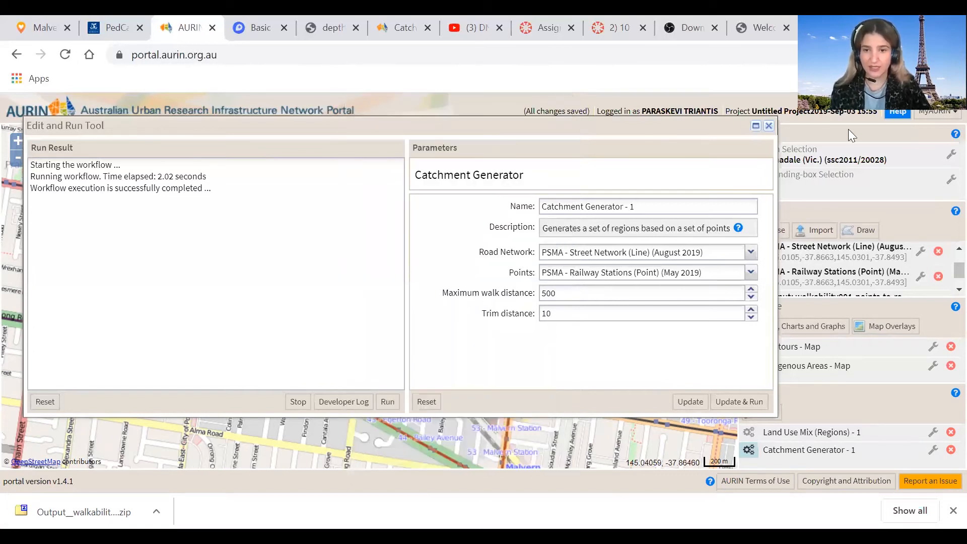
click(768, 126)
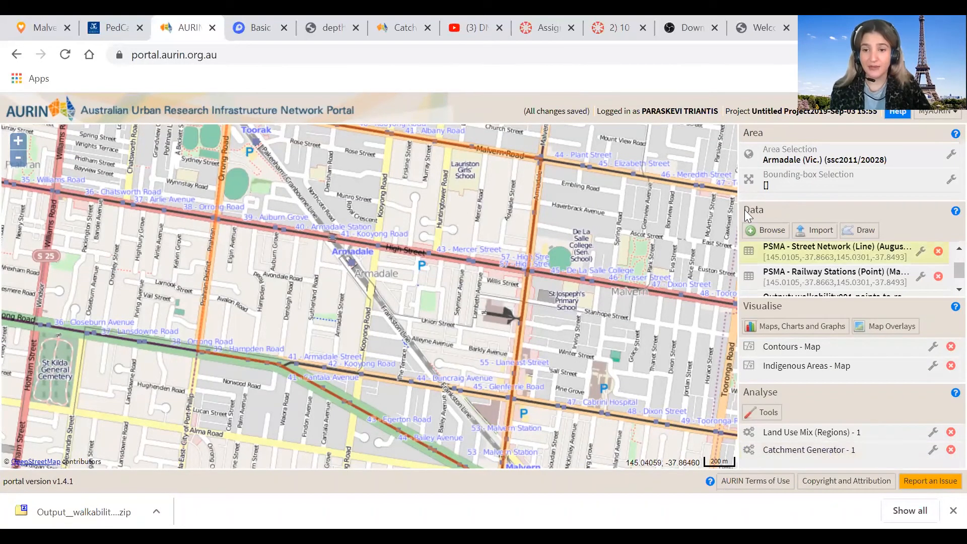
scroll(803, 280, down, 1)
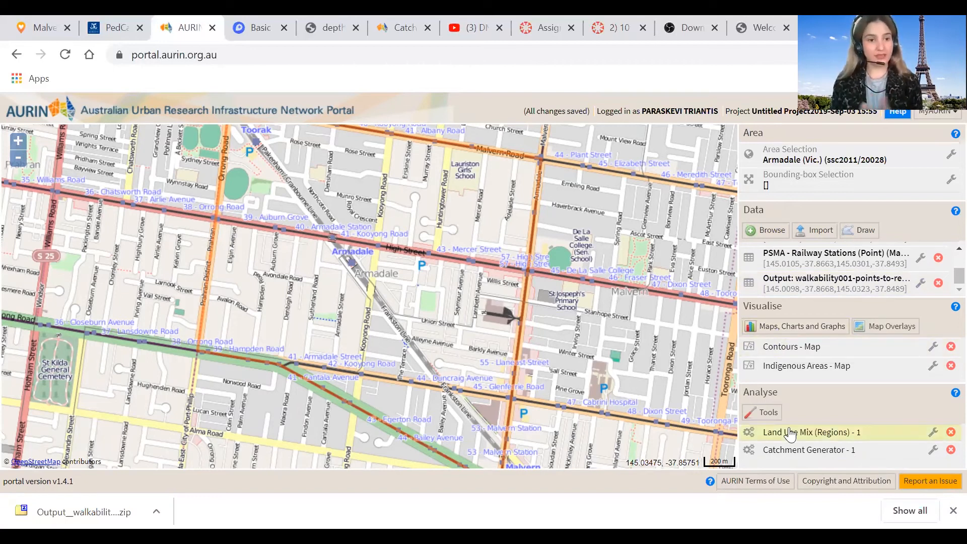
Reopen the Catchment Generator - 1 analysis for editing and set its trim distance to 40
click(844, 433)
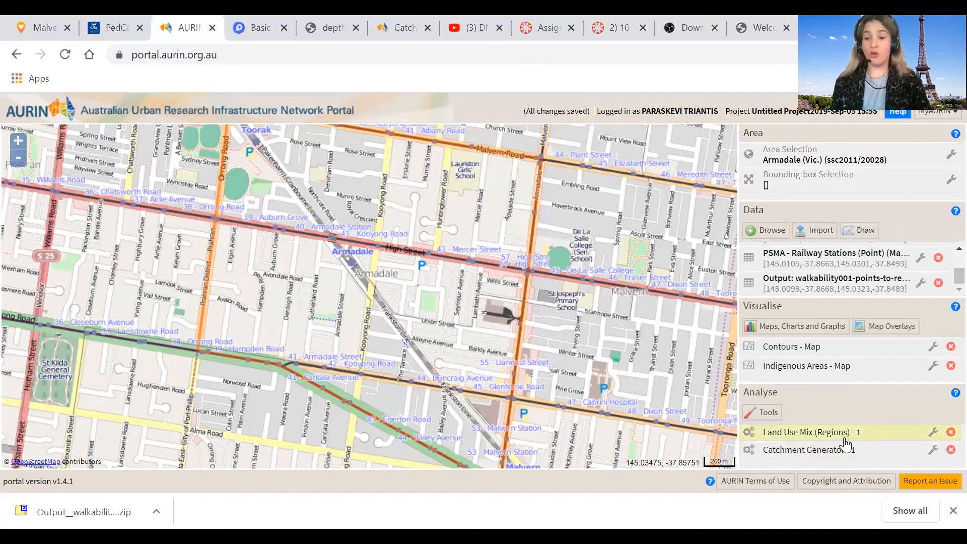
click(908, 455)
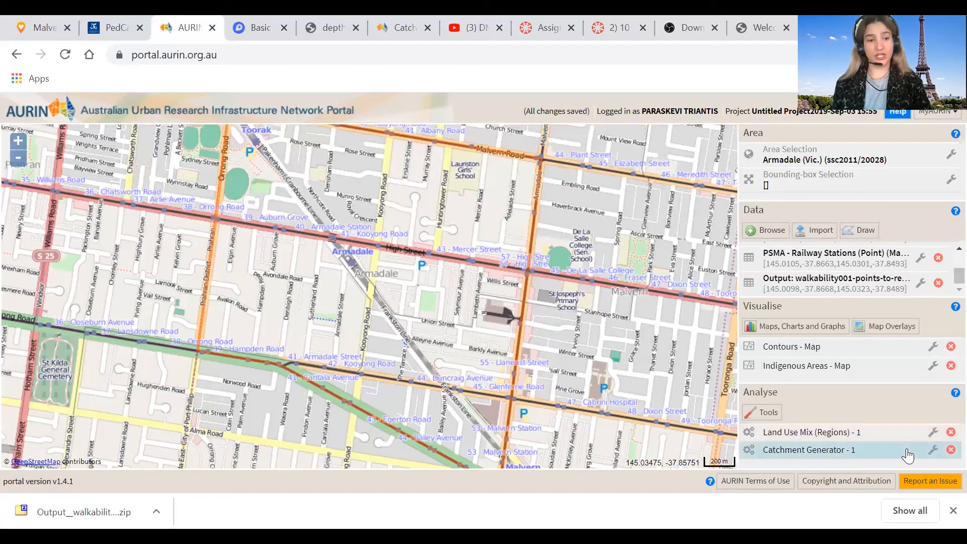
double_click(907, 455)
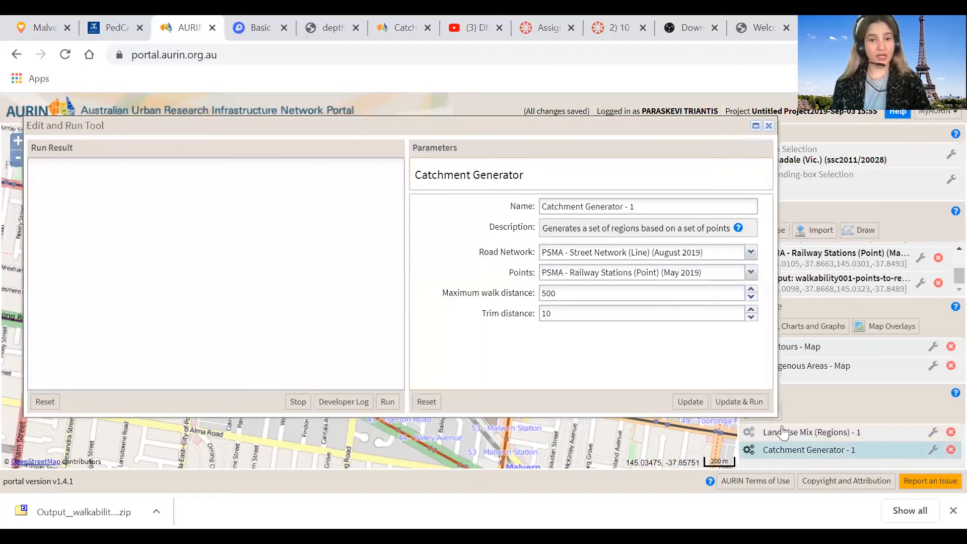
drag(559, 313, 526, 312)
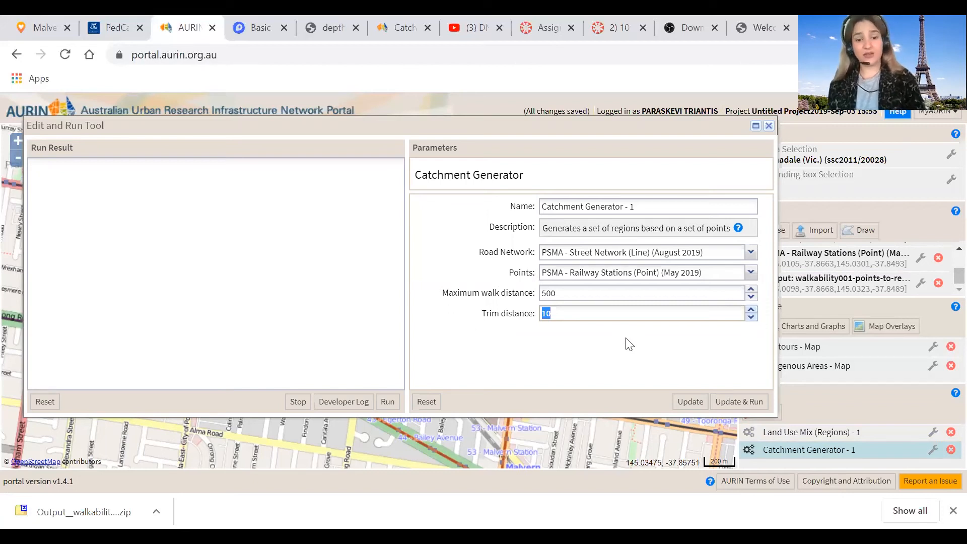
text(50)
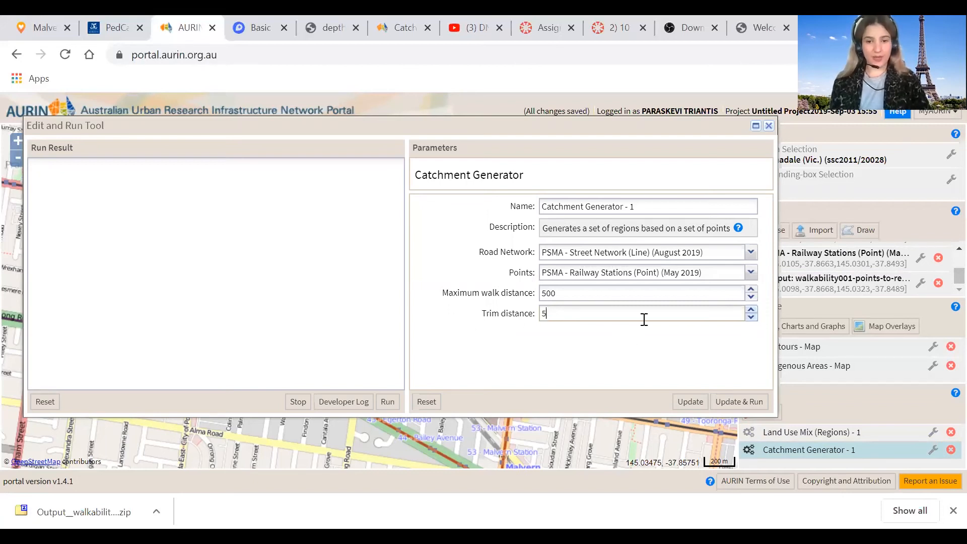
key(BackSpace)
key(BackSpace)
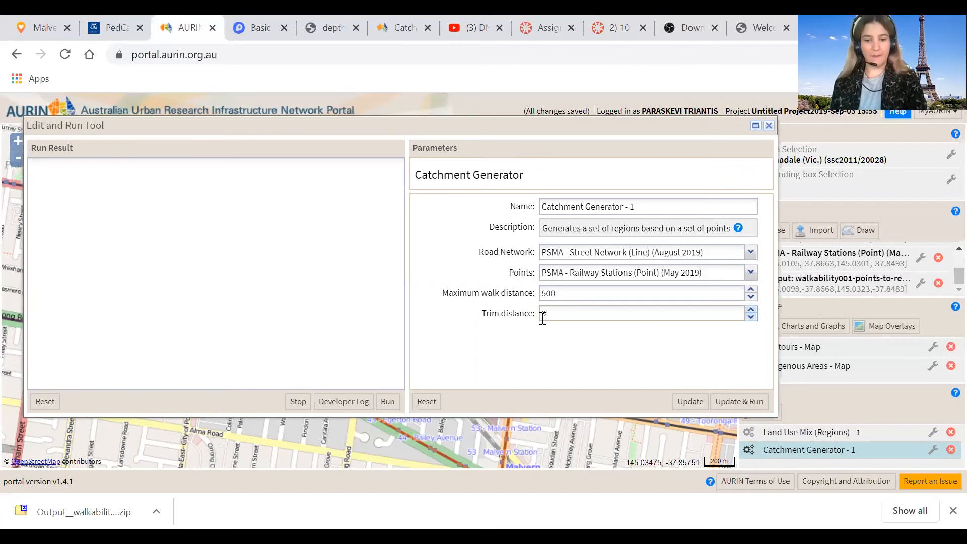
text(40)
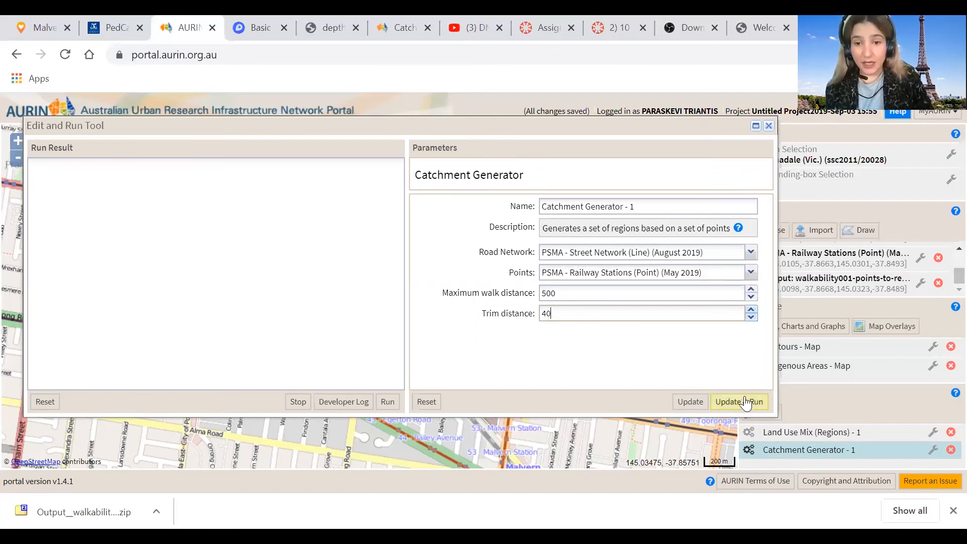
Rename the analysis to Catchment Generator - 2, then update and run it to display its walkability001-points-to-regions output
click(710, 211)
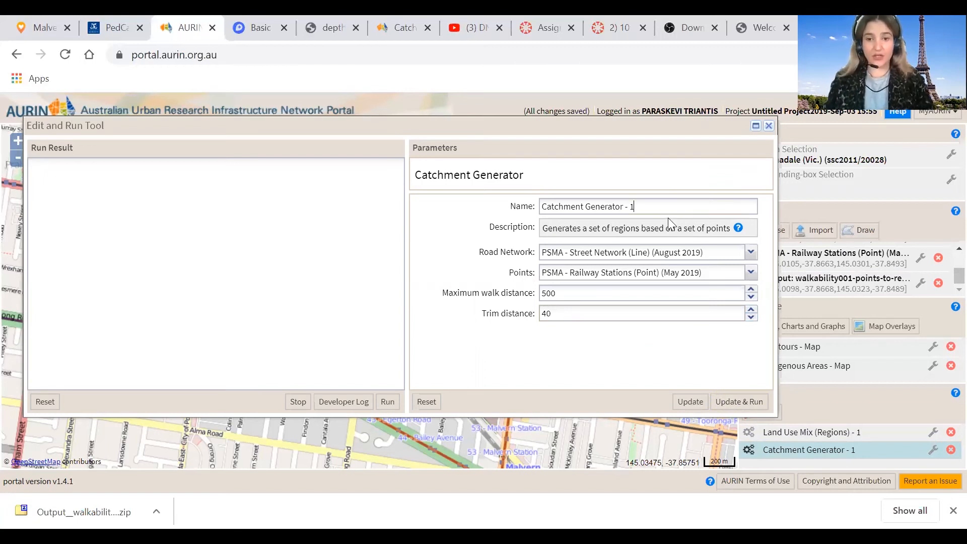
key(BackSpace)
text(2)
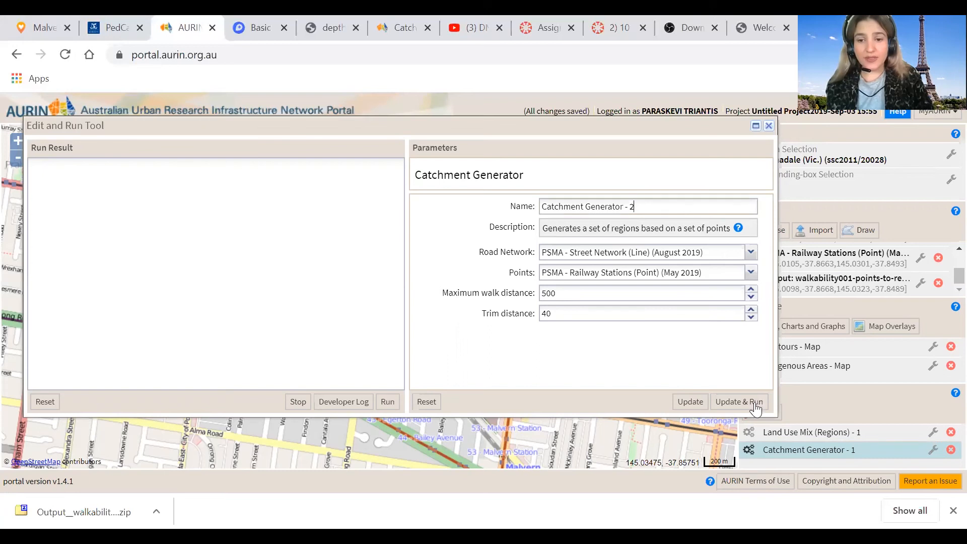
click(755, 406)
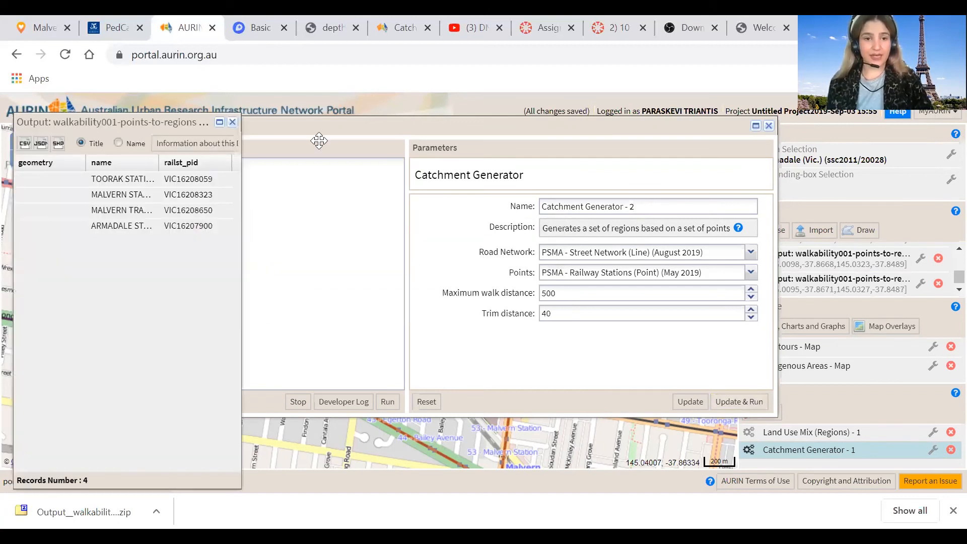
Download the new catchment output as JSON, then close the output table and the tool run window
drag(142, 122, 319, 141)
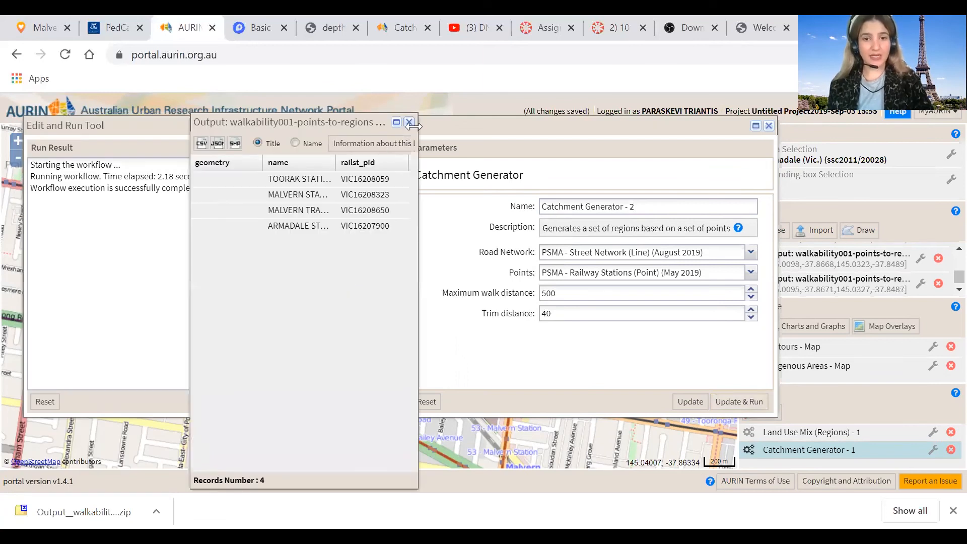
click(218, 143)
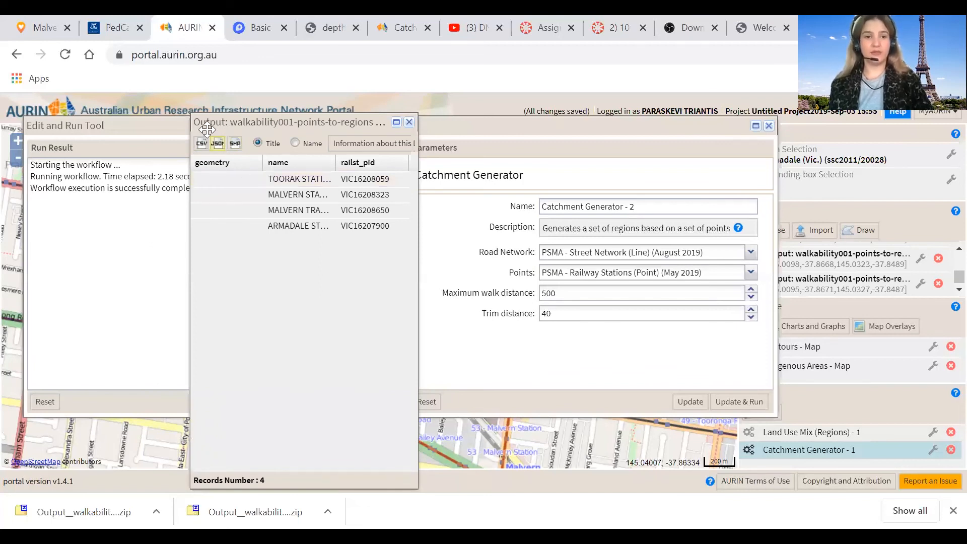
click(406, 122)
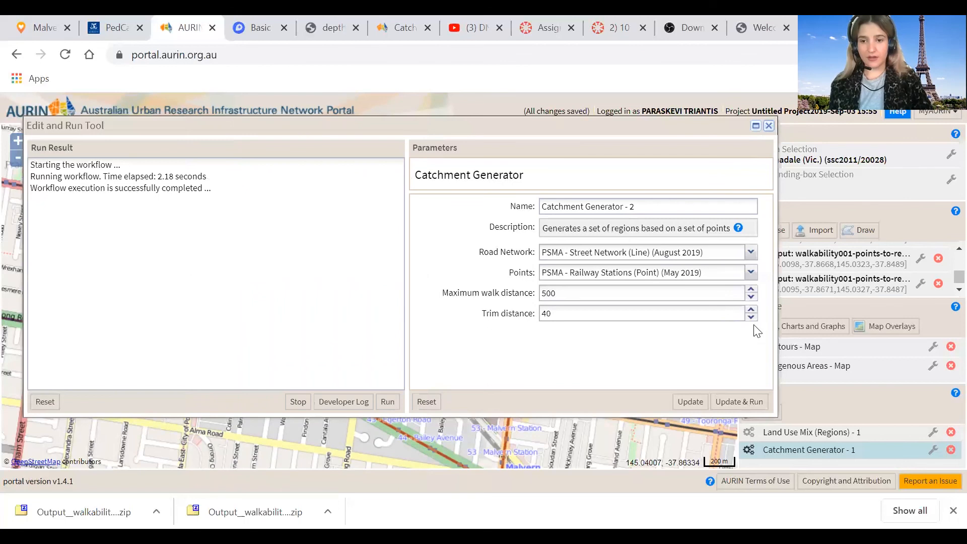
click(768, 126)
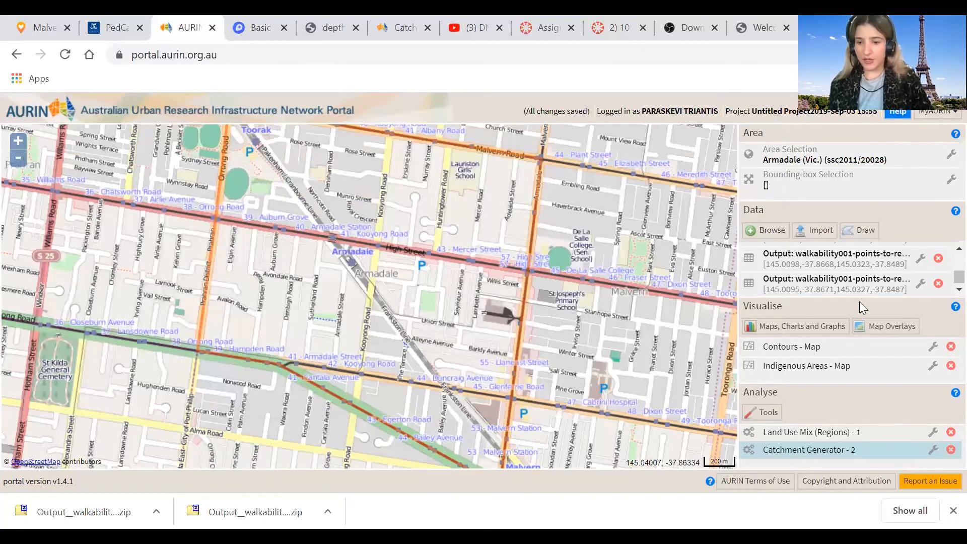